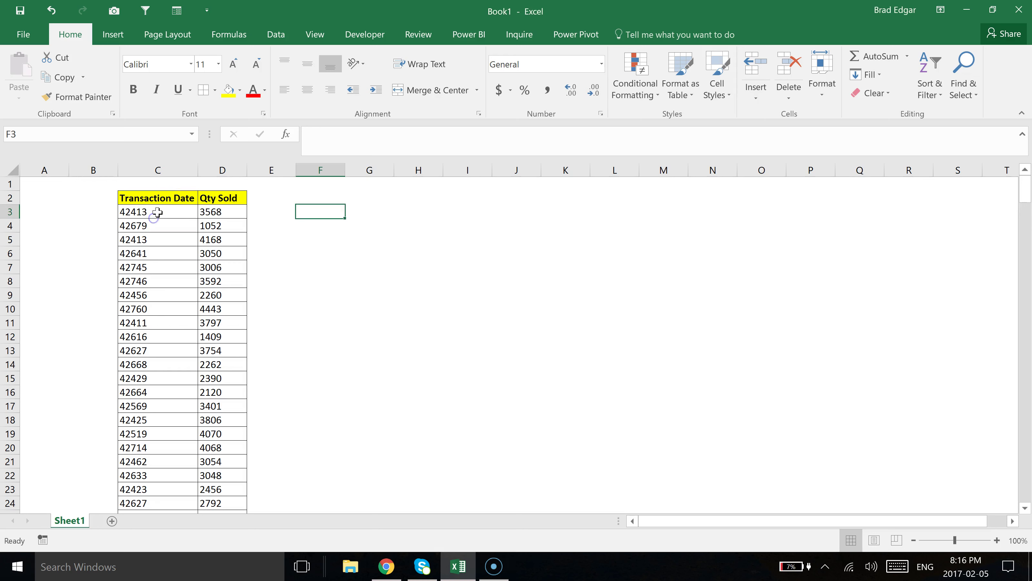
# Format cell C3 as a Short Date so it shows a yyyy-mm-dd date
pyautogui.click(158, 212)
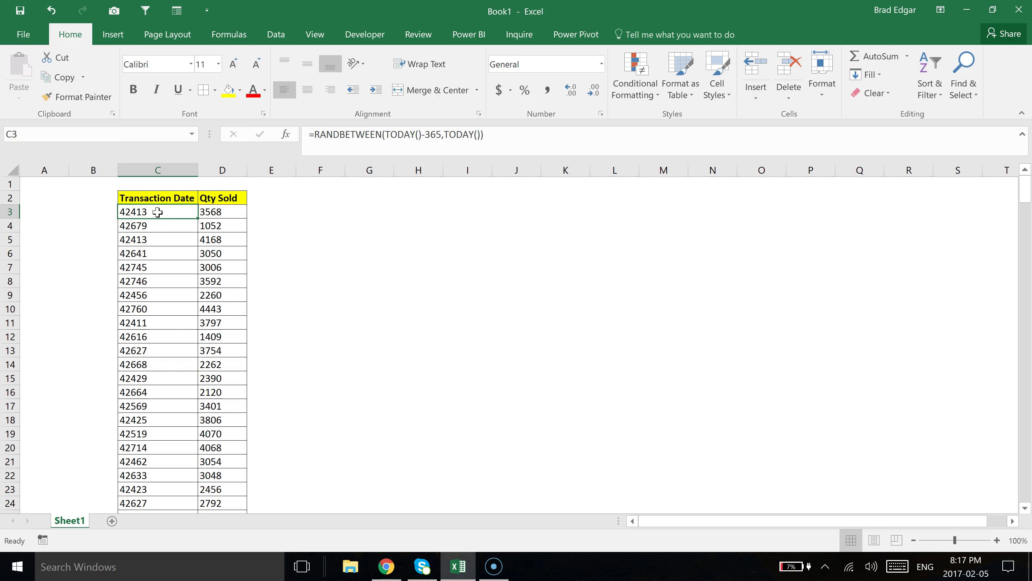
pyautogui.press('Down')
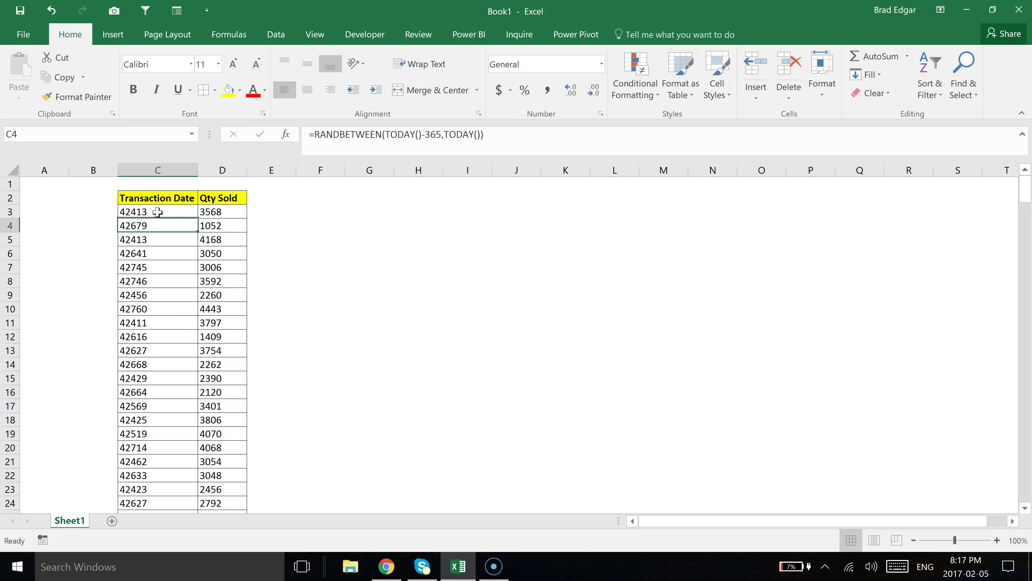
pyautogui.press('Up')
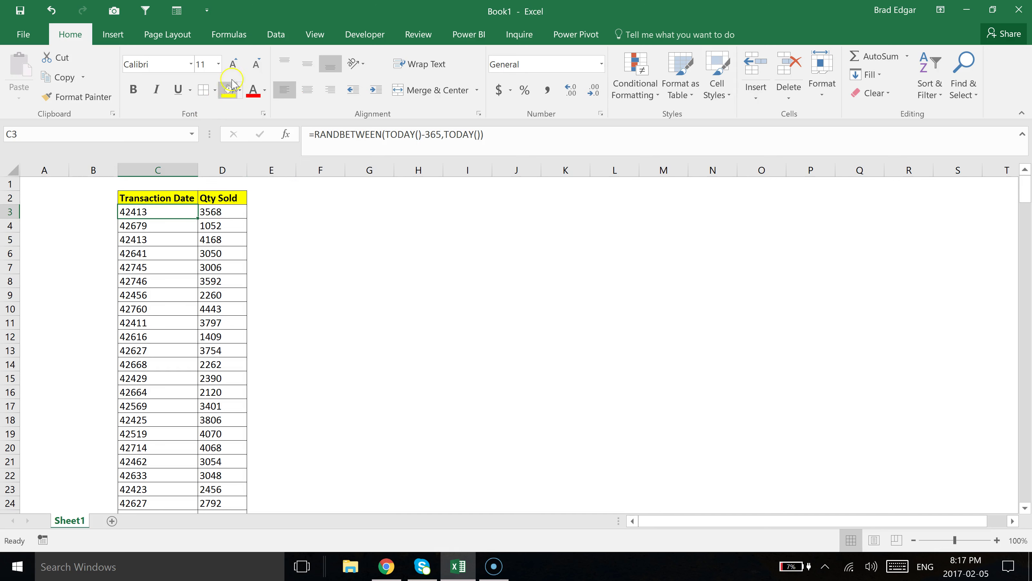
pyautogui.click(272, 33)
pyautogui.scroll(4, 278, 65)
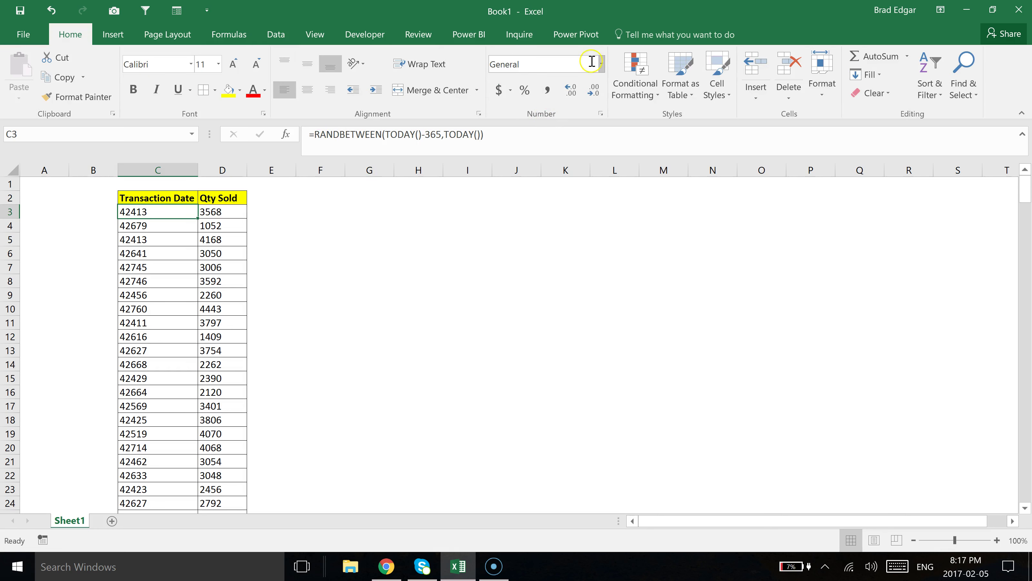
pyautogui.click(601, 64)
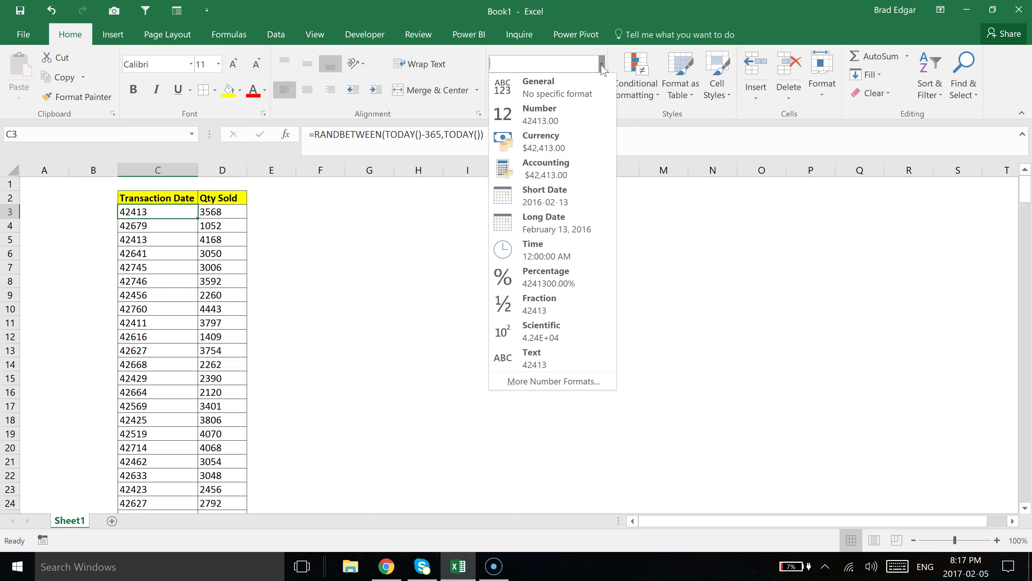
pyautogui.click(563, 200)
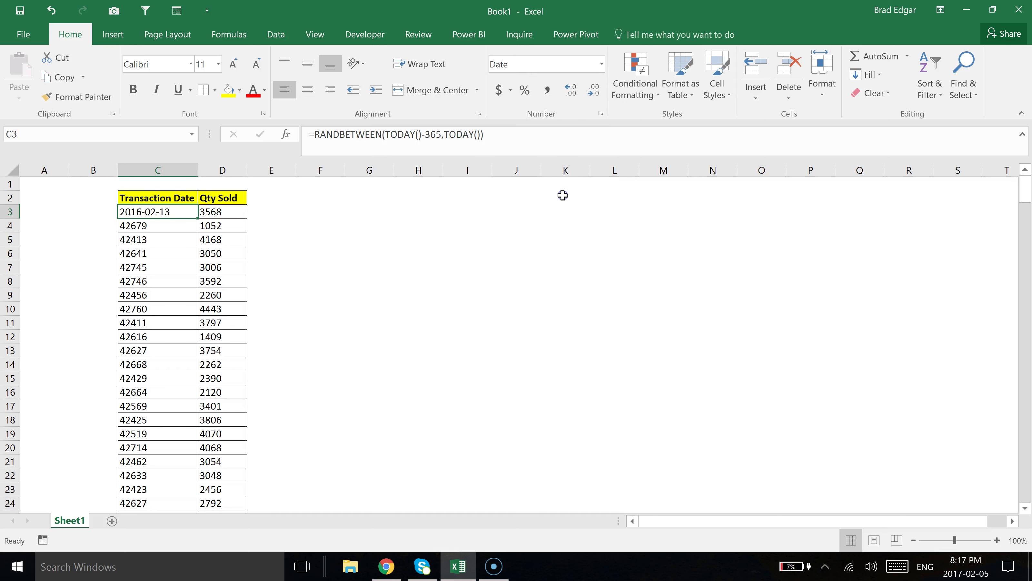
# Format C4 as a Long Date like January 18, 2017 and widen column C to fit
pyautogui.click(136, 231)
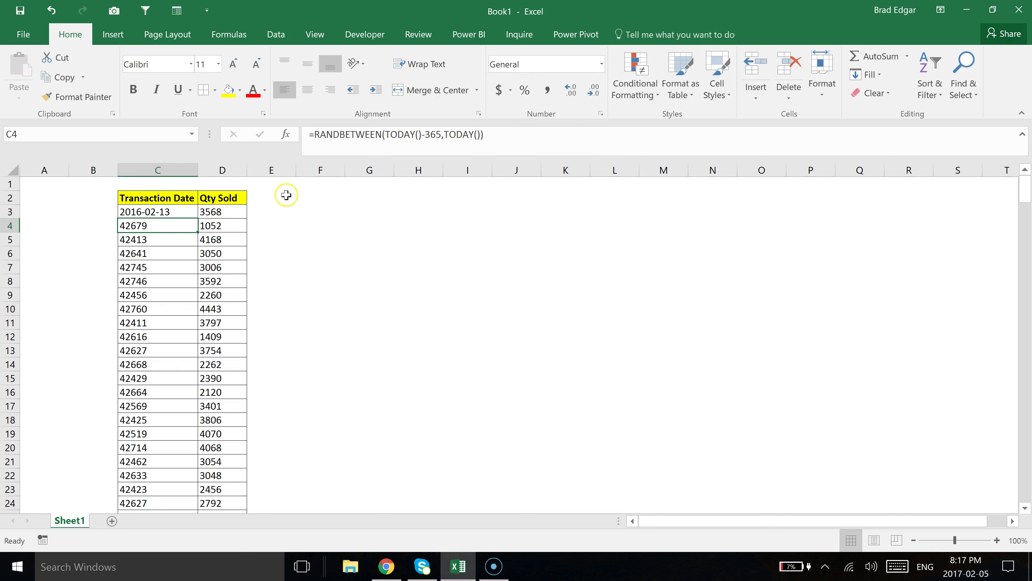
pyautogui.click(602, 64)
pyautogui.click(577, 225)
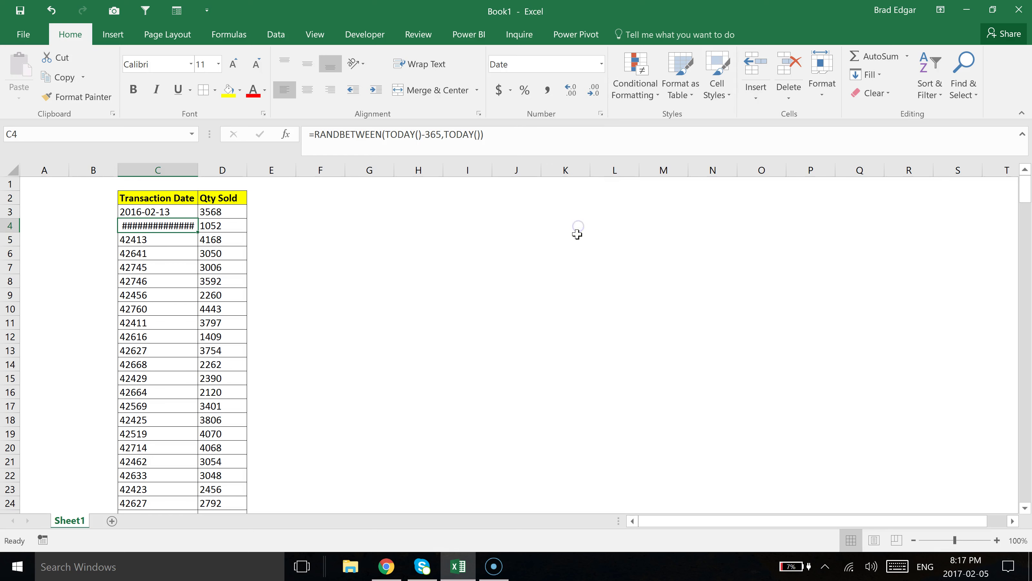
pyautogui.moveTo(198, 171); pyautogui.dragTo(198, 171)
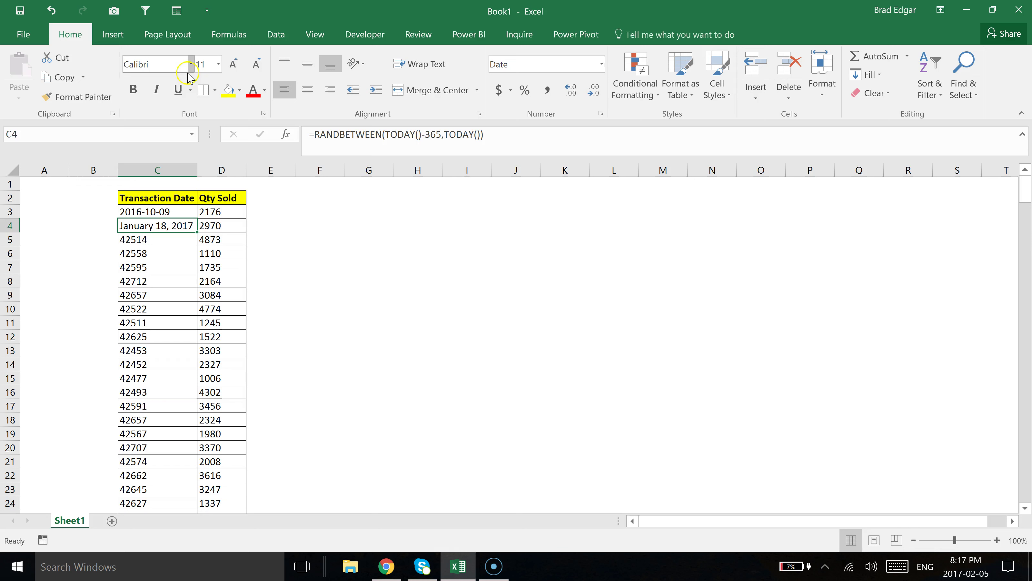
# Select the Transaction Dates C3:C283 and open Format Cells with Ctrl+1
pyautogui.click(159, 286)
pyautogui.click(160, 211)
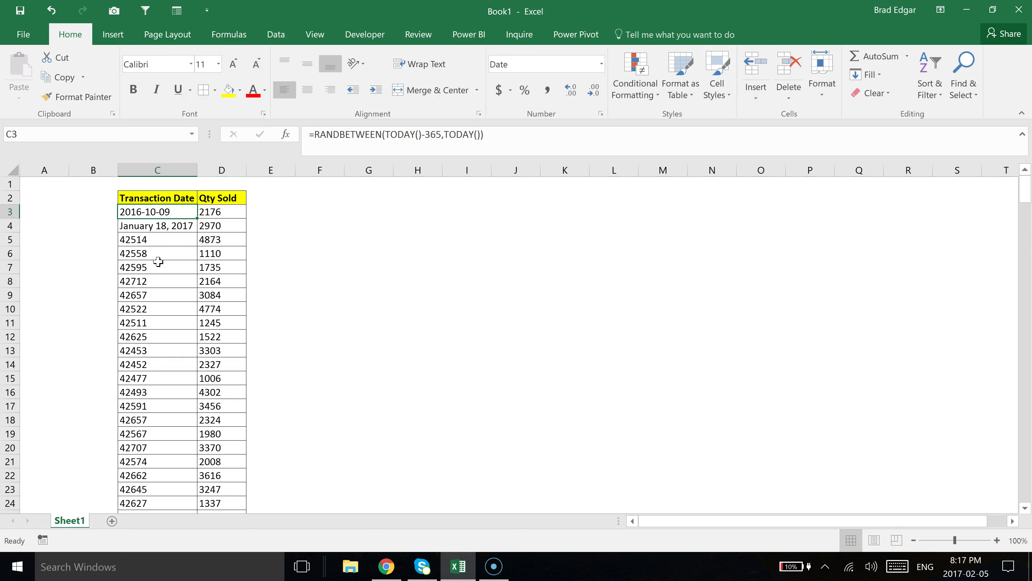
pyautogui.click(158, 262)
pyautogui.click(163, 213)
pyautogui.hotkey('ctrl', 'shift', 'Down')
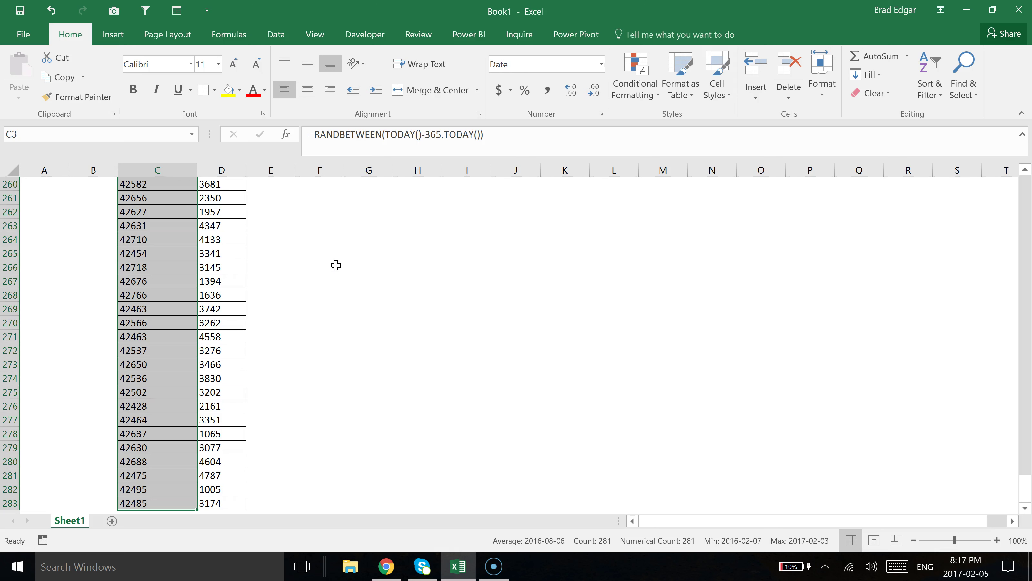
pyautogui.hotkey('ctrl', 'BackSpace')
pyautogui.hotkey('ctrl', '1')
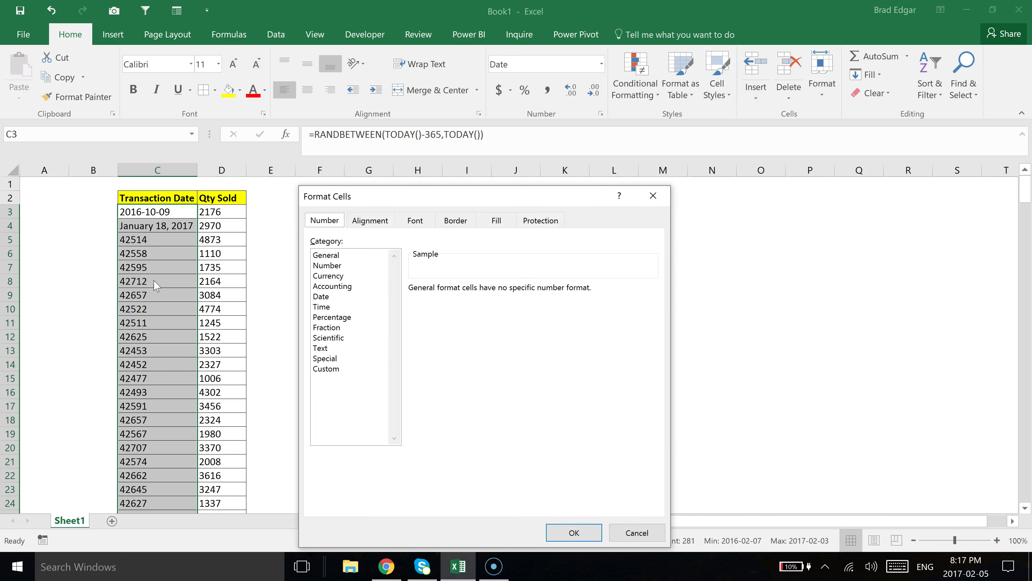
# Pick the March 14, 2012 date type, then view its code [$-en-CA]mmmm d, yyyy;@ under Custom
pyautogui.click(210, 267)
pyautogui.click(325, 297)
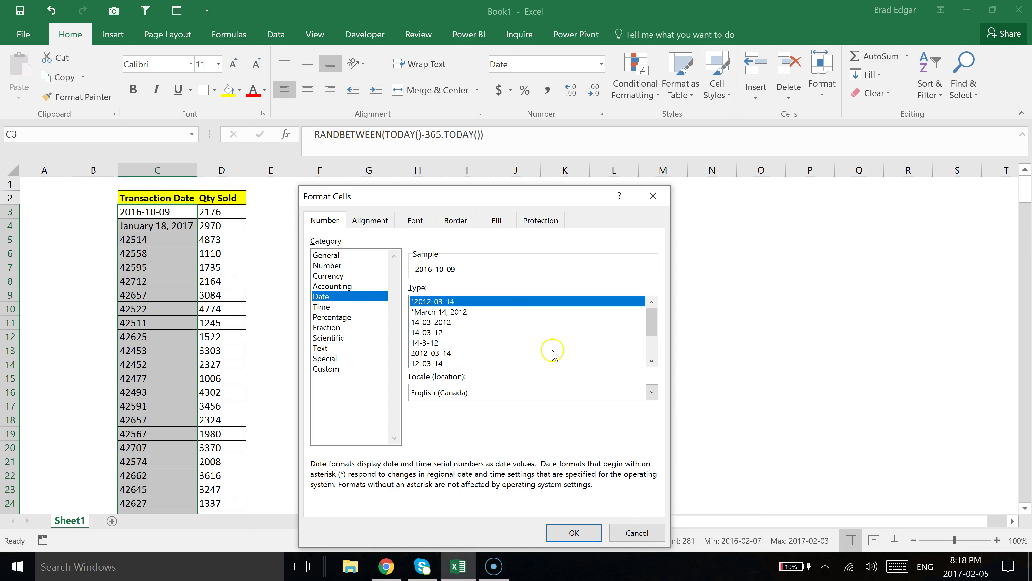
pyautogui.click(652, 361)
pyautogui.click(652, 361)
pyautogui.click(652, 361)
pyautogui.click(651, 361)
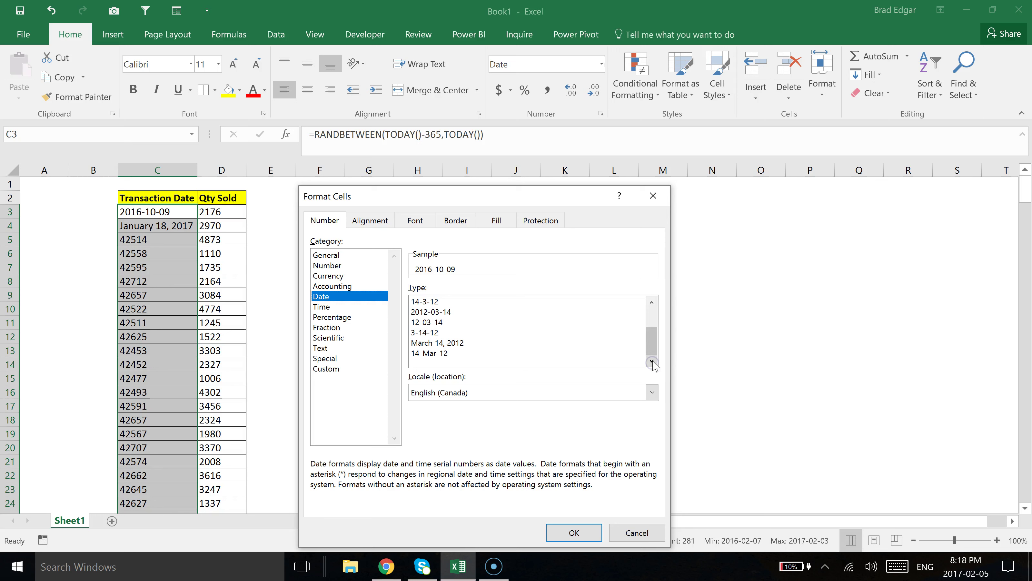
pyautogui.click(644, 343)
pyautogui.moveTo(651, 344); pyautogui.dragTo(657, 321)
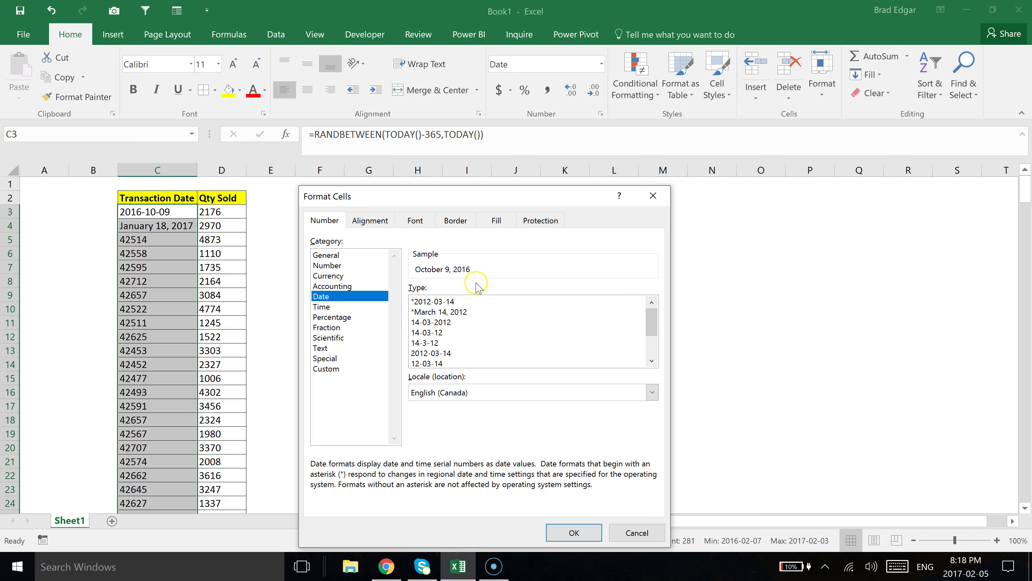
pyautogui.click(327, 368)
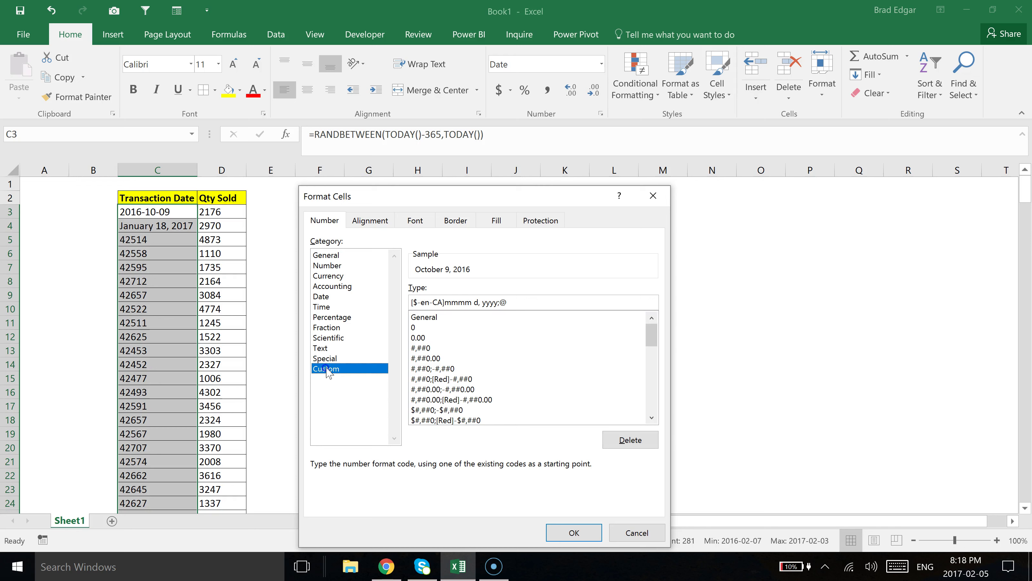
# Replace the custom code with dd-mmm-yyyy, briefly testing mmmm before reverting to mmm
pyautogui.click(549, 302)
pyautogui.hotkey('ctrl', 'a')
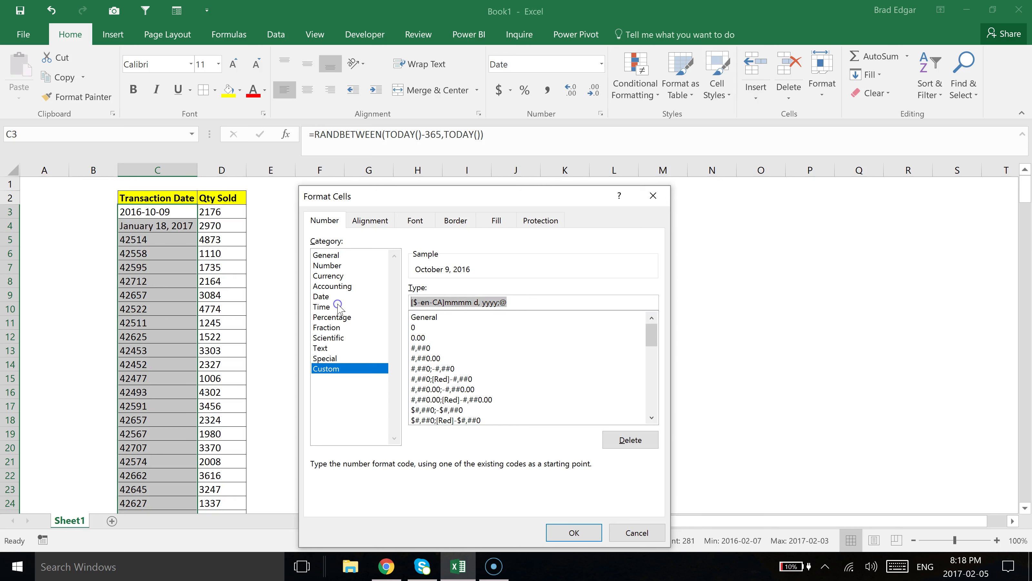
pyautogui.press('BackSpace')
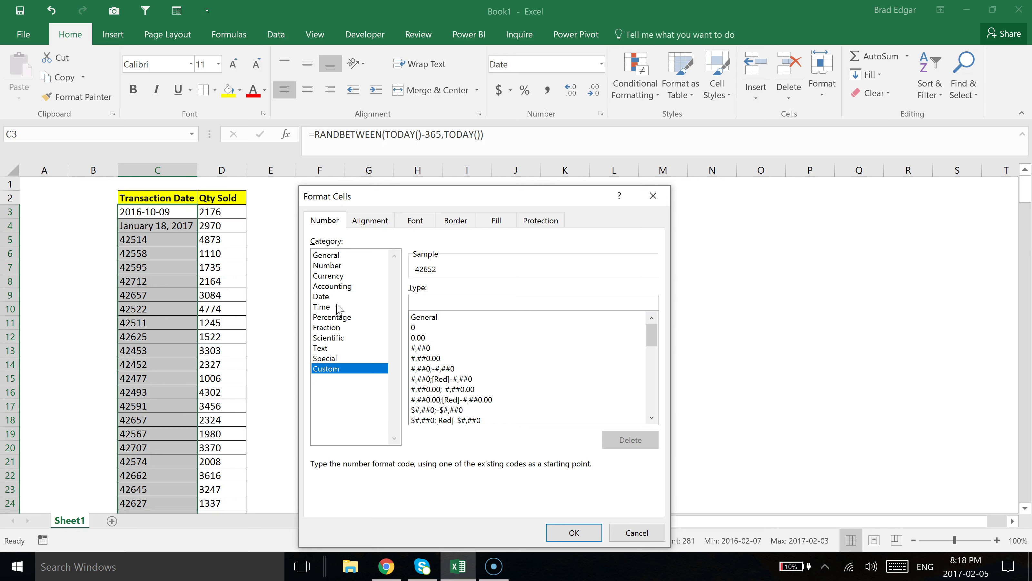
pyautogui.write('dd')
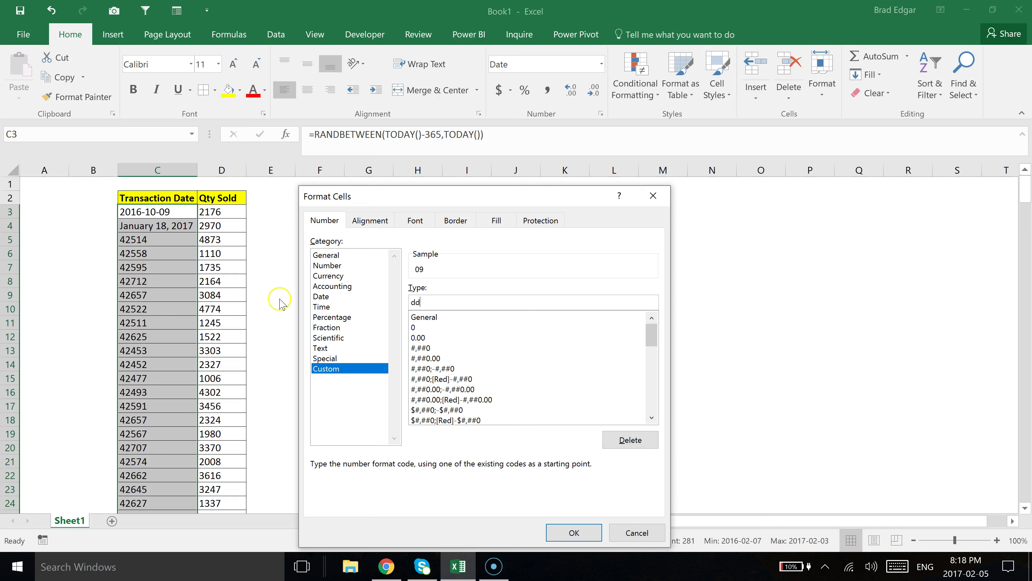
pyautogui.write('-mmm')
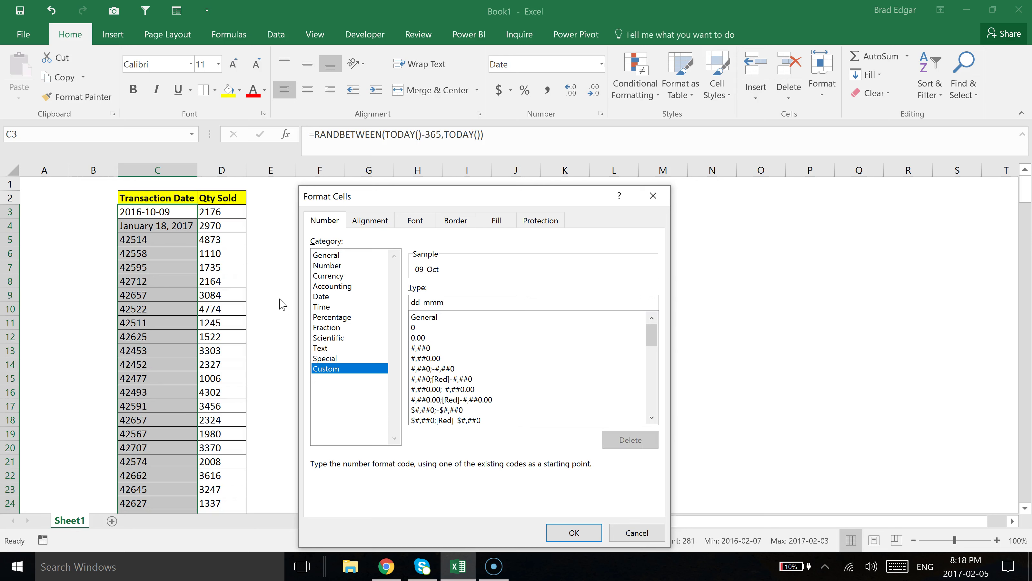
pyautogui.write('-')
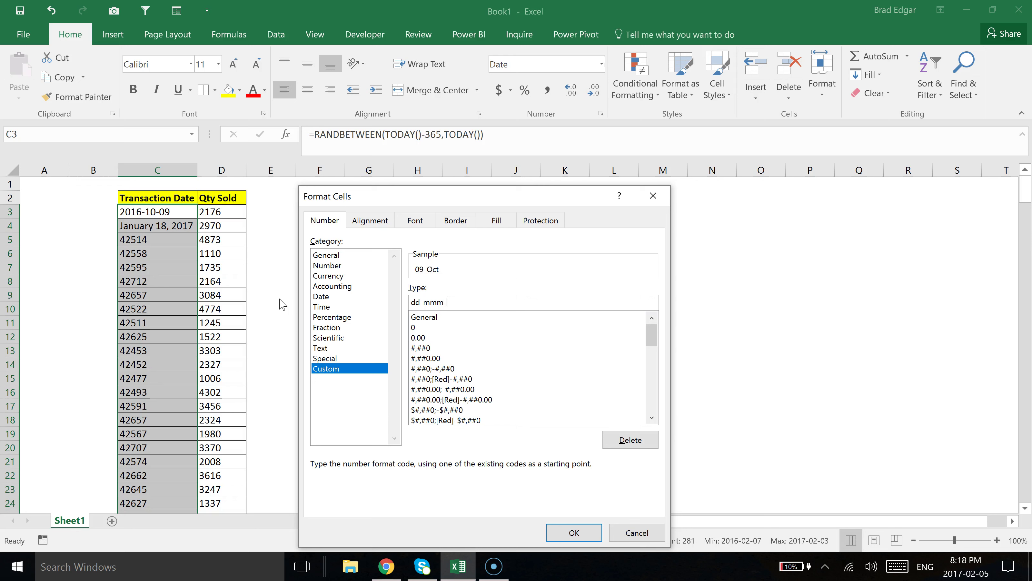
pyautogui.write('yyyy')
pyautogui.press('Left')
pyautogui.press('Left')
pyautogui.press('Left')
pyautogui.press('Left')
pyautogui.press('Left')
pyautogui.write('m')
pyautogui.press('BackSpace')
# Try weekday-name codes ddd and dddd, followed by a comma and dd-
pyautogui.click(424, 301)
pyautogui.write('d')
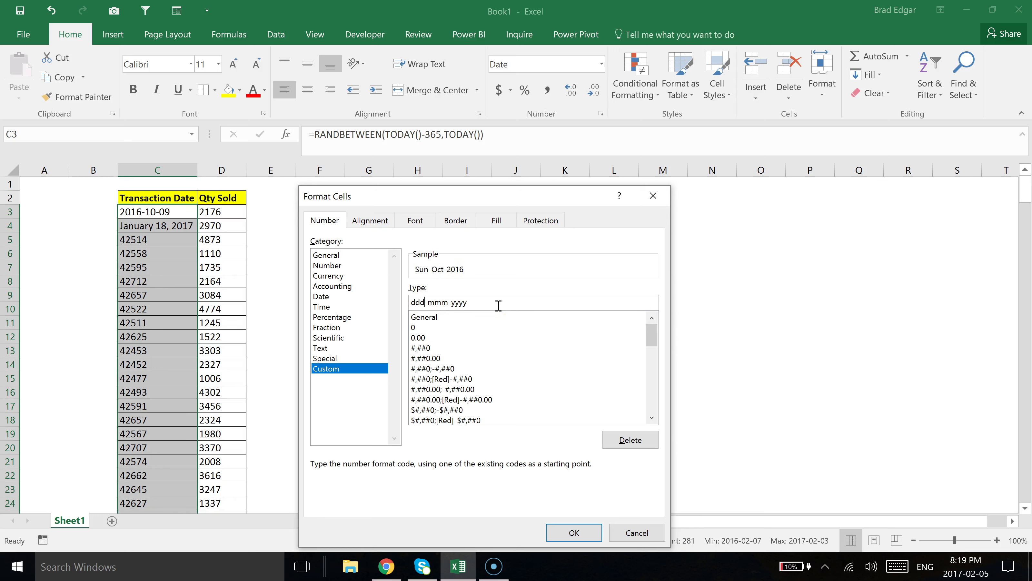
pyautogui.click(427, 303)
pyautogui.click(425, 302)
pyautogui.write('d')
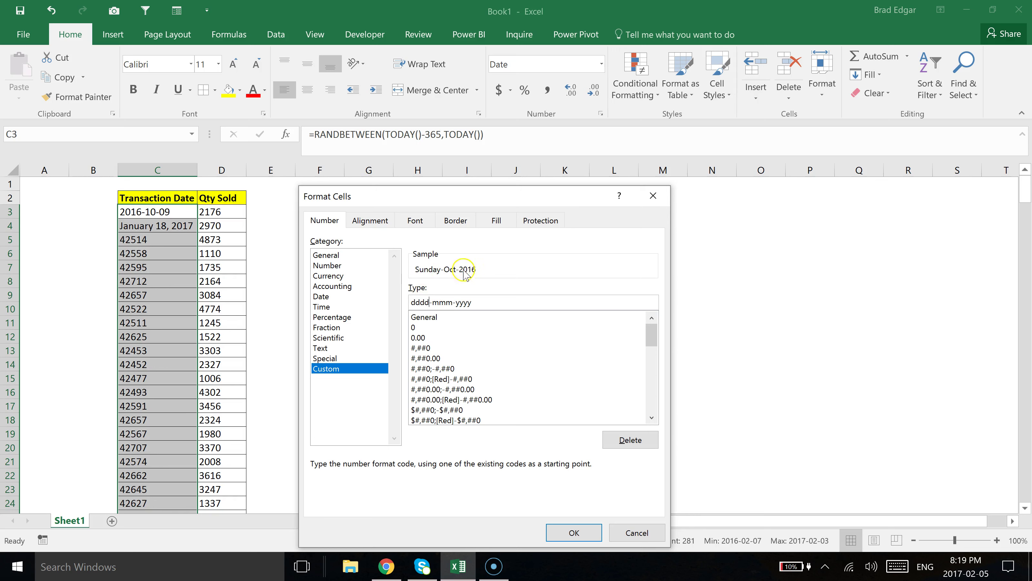
pyautogui.click(432, 301)
pyautogui.press('BackSpace')
pyautogui.write(', dd-')
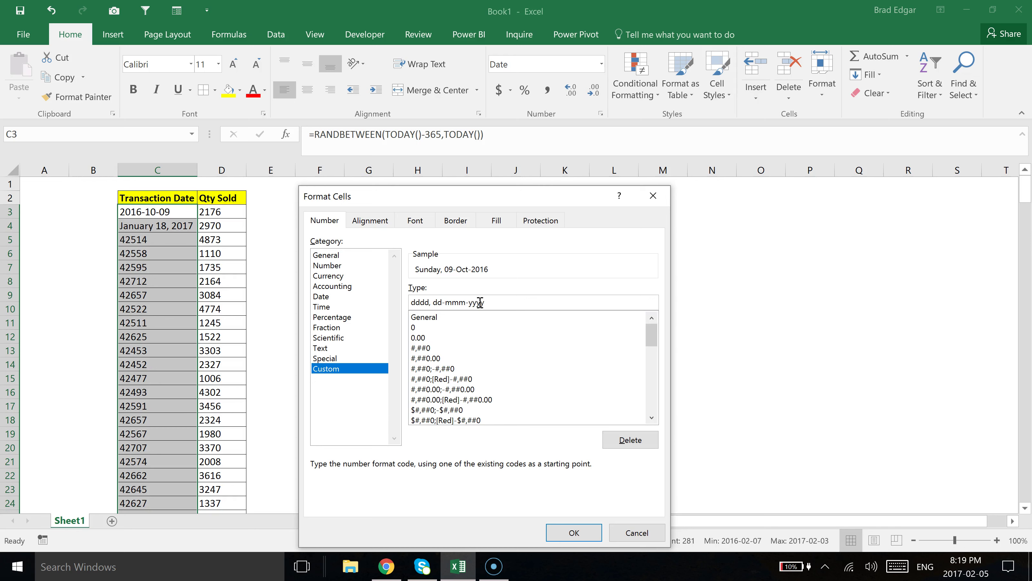
# Test a shorter year, then remove the weekday part, leaving dd-mmm-yyy
pyautogui.click(487, 303)
pyautogui.press('BackSpace')
pyautogui.press('BackSpace')
pyautogui.write('y')
pyautogui.click(432, 303)
pyautogui.press('BackSpace')
pyautogui.press('BackSpace')
pyautogui.press('BackSpace')
pyautogui.press('BackSpace')
pyautogui.press('BackSpace')
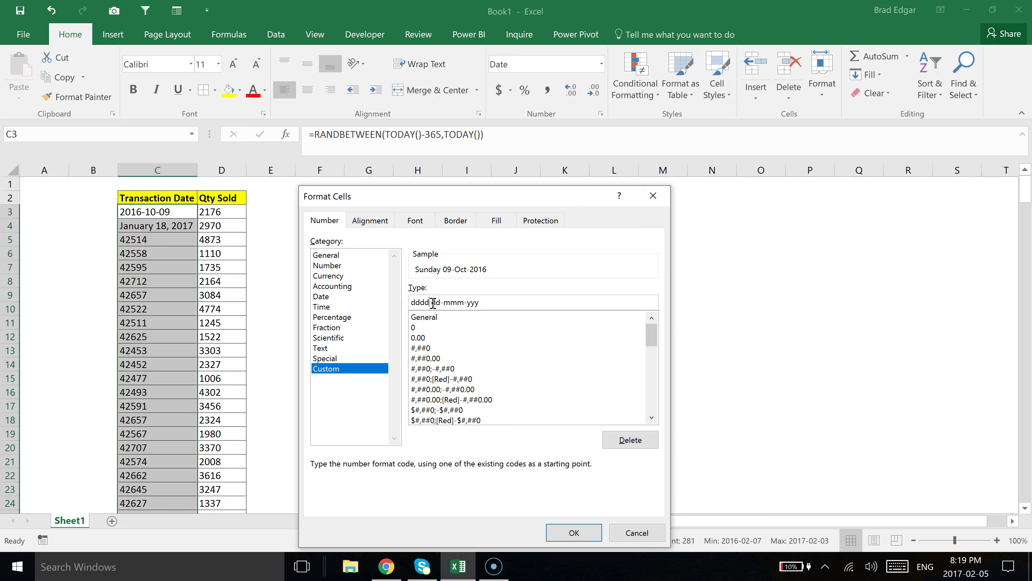
pyautogui.press('BackSpace')
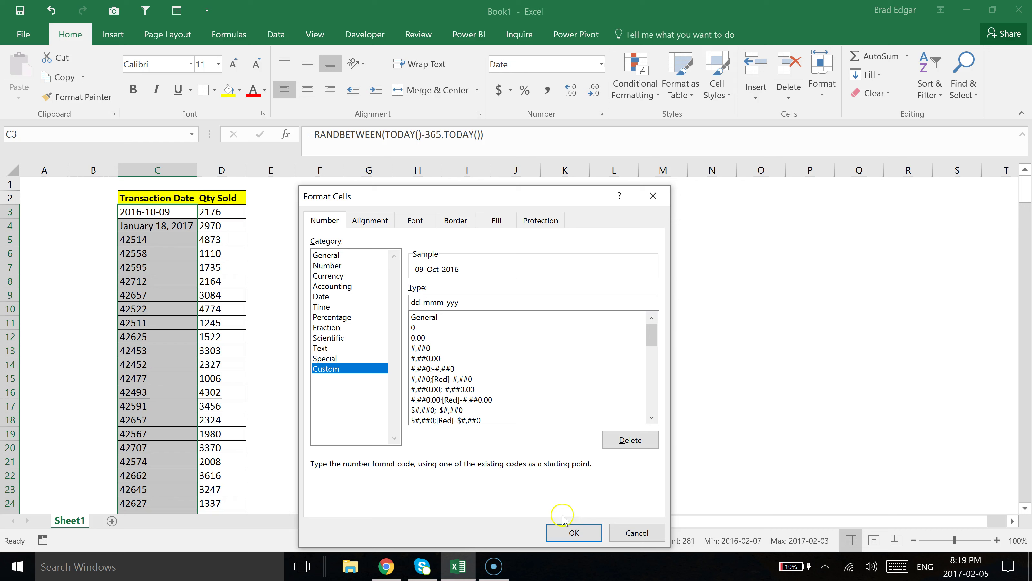
# Apply the dd-mmm-yyy format so dates show like 09-Oct-2016, then return to the header row
pyautogui.click(574, 532)
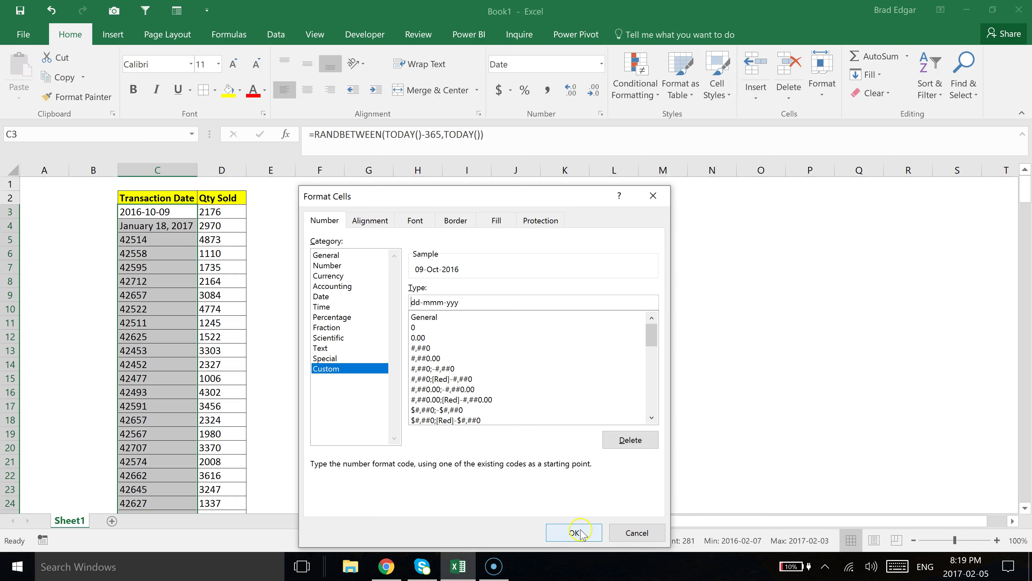
pyautogui.click(582, 532)
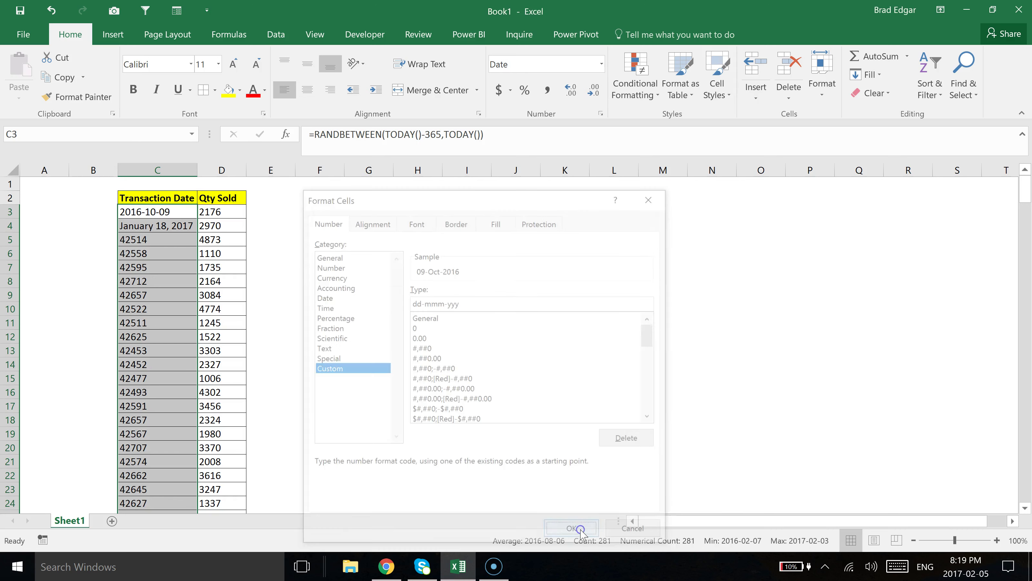
pyautogui.click(182, 211)
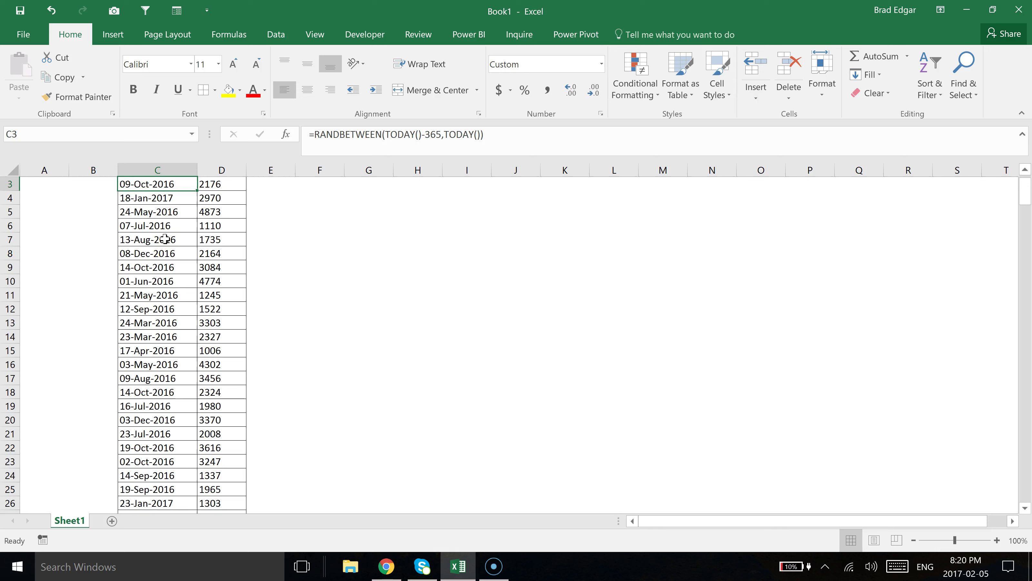
pyautogui.scroll(1, 164, 238)
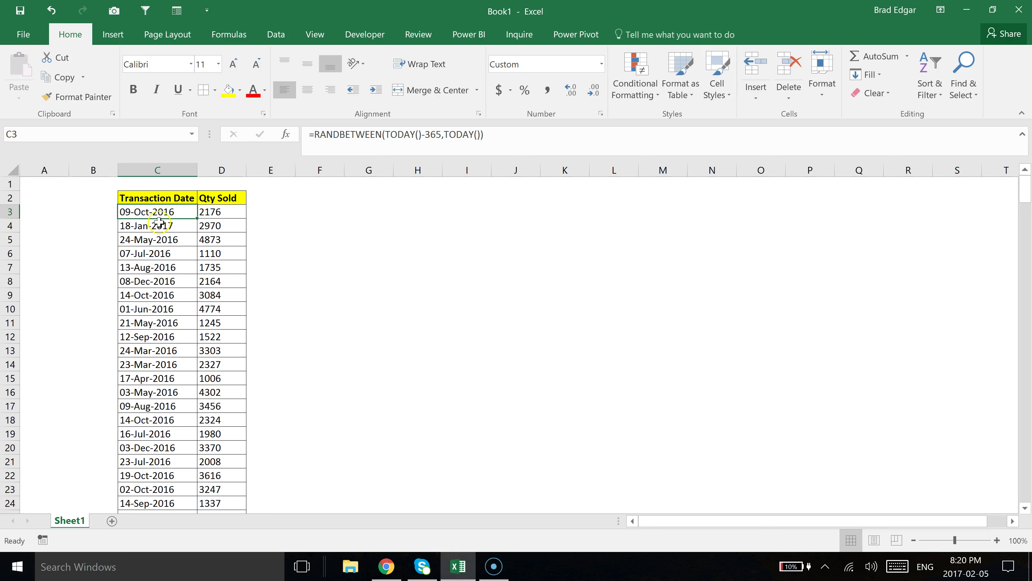
# Reformat column C as Number so dates show as serials like 42652.00
pyautogui.click(268, 211)
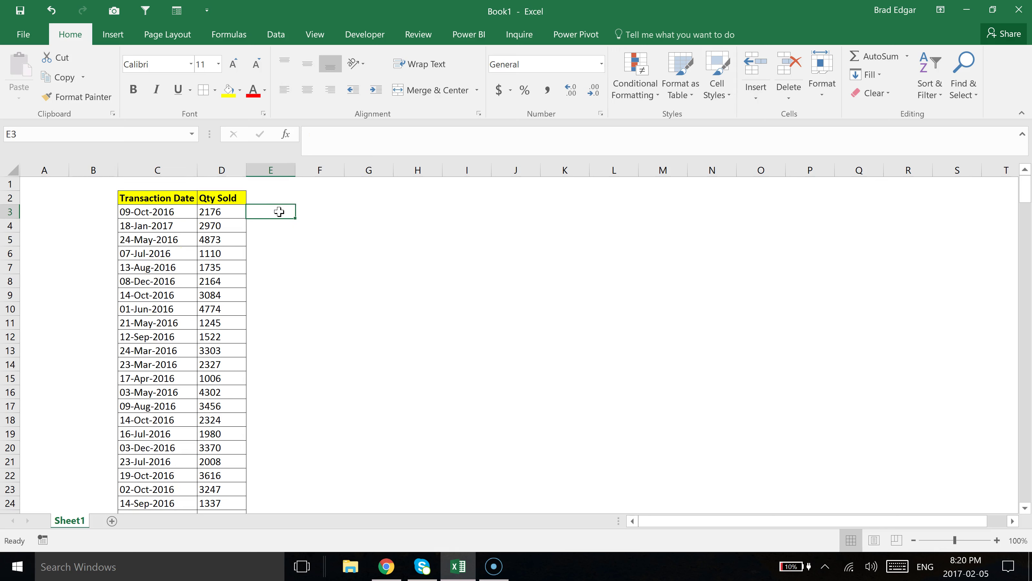
pyautogui.click(167, 169)
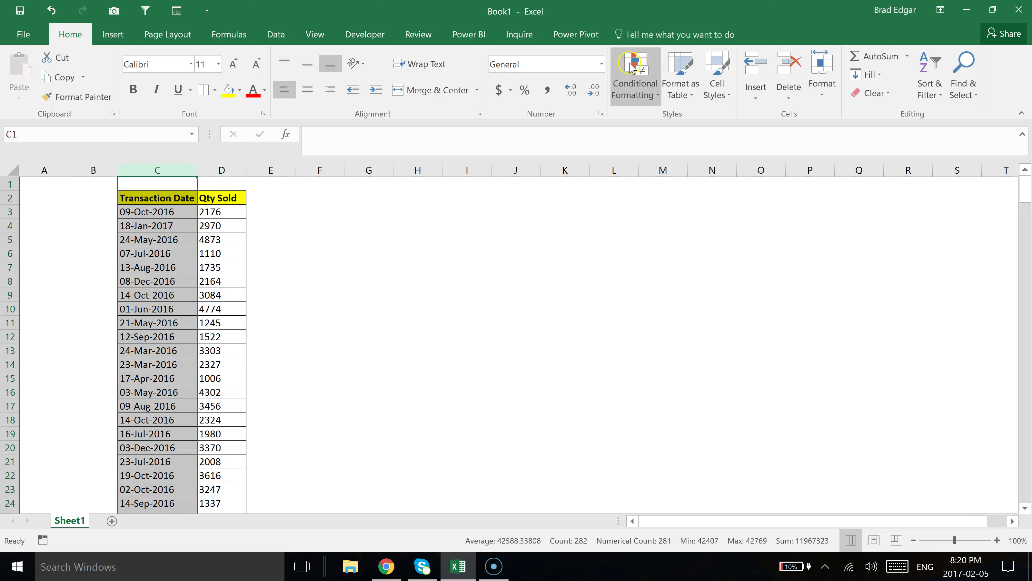
pyautogui.click(602, 64)
pyautogui.click(563, 109)
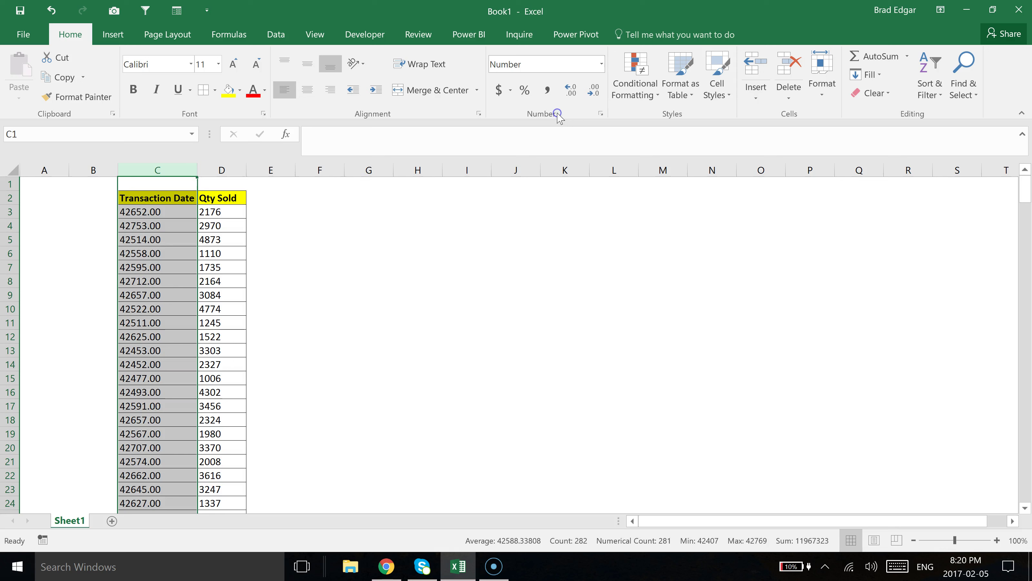
pyautogui.click(284, 253)
pyautogui.click(167, 224)
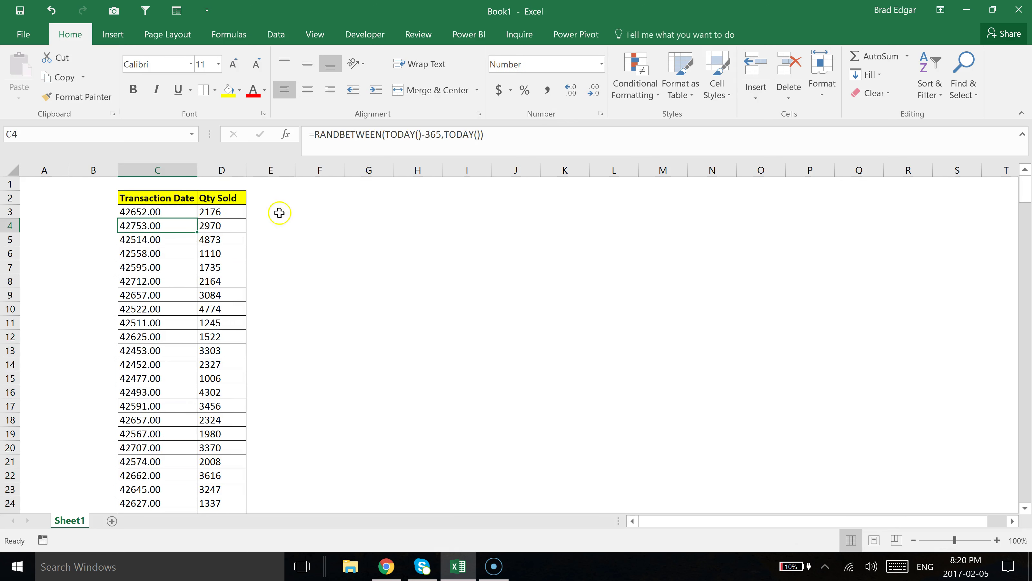
pyautogui.click(279, 213)
# Enter =TEXT(C3,"DD-MMM-YYY") in E3, displaying the date as text like 02-Jan-2017
pyautogui.write('=tex')
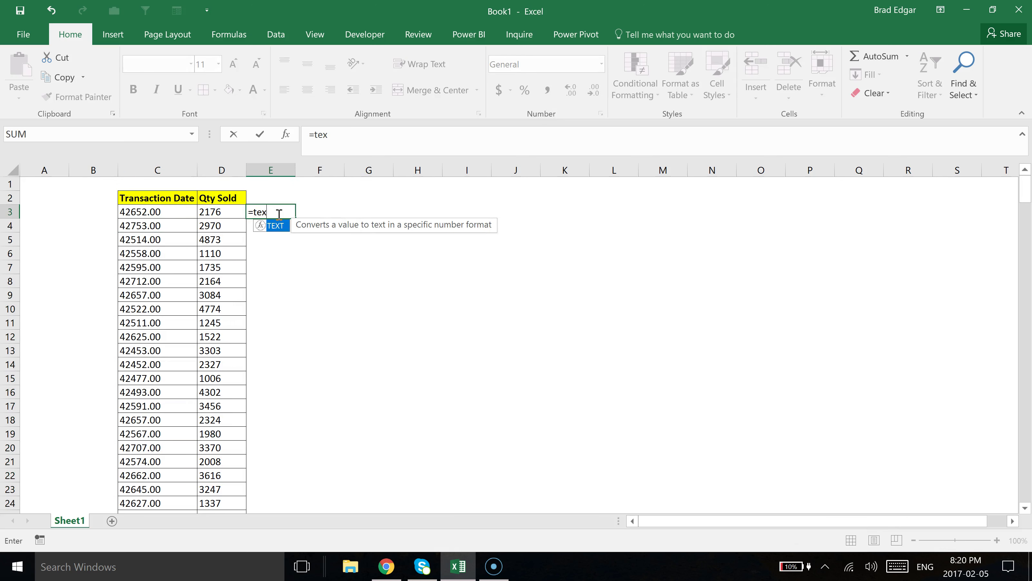
pyautogui.write('t(')
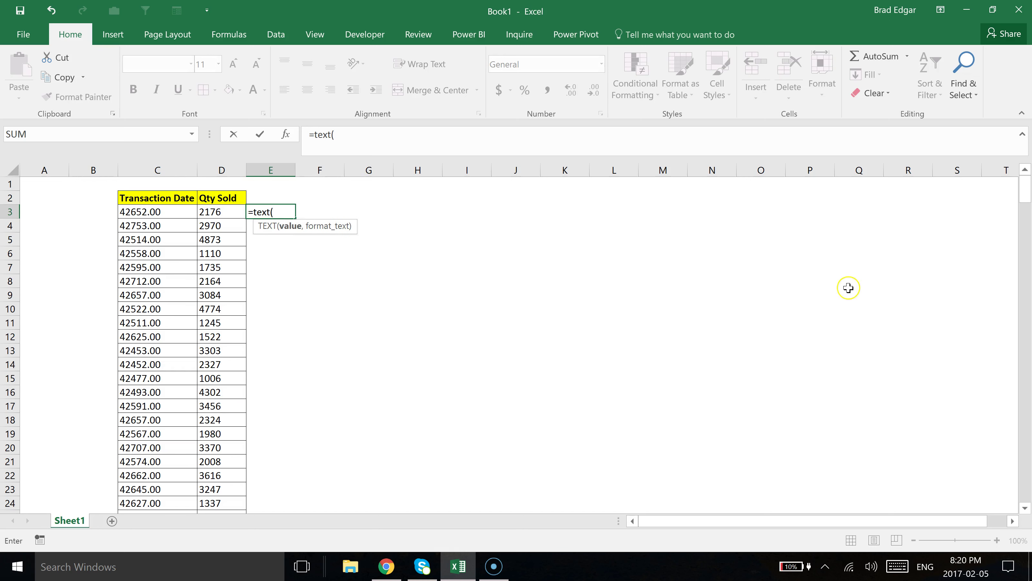
pyautogui.press('Left')
pyautogui.press('Left')
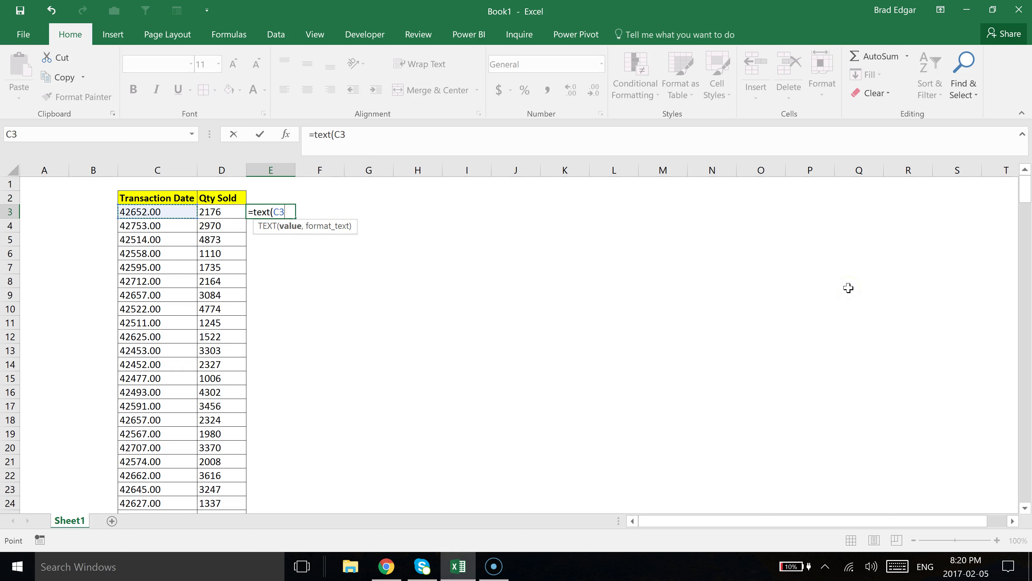
pyautogui.write(',')
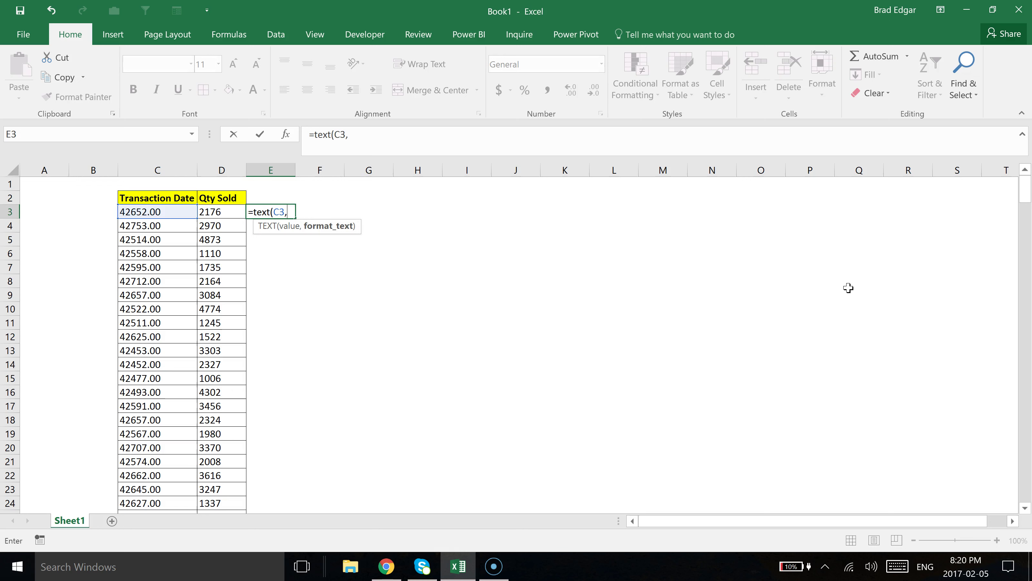
pyautogui.write('"DD-MM')
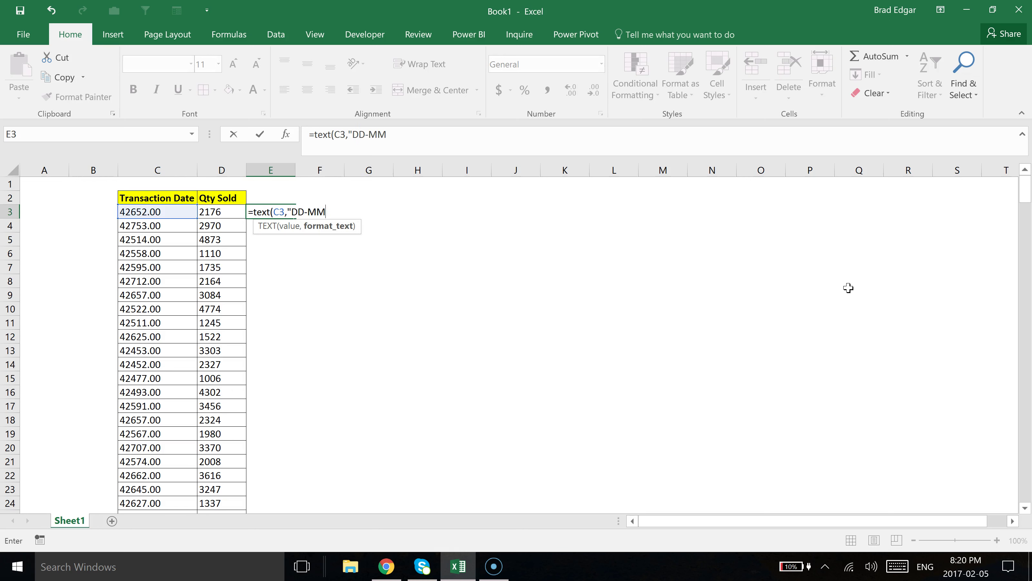
pyautogui.write('M-YYY")')
pyautogui.press('Return')
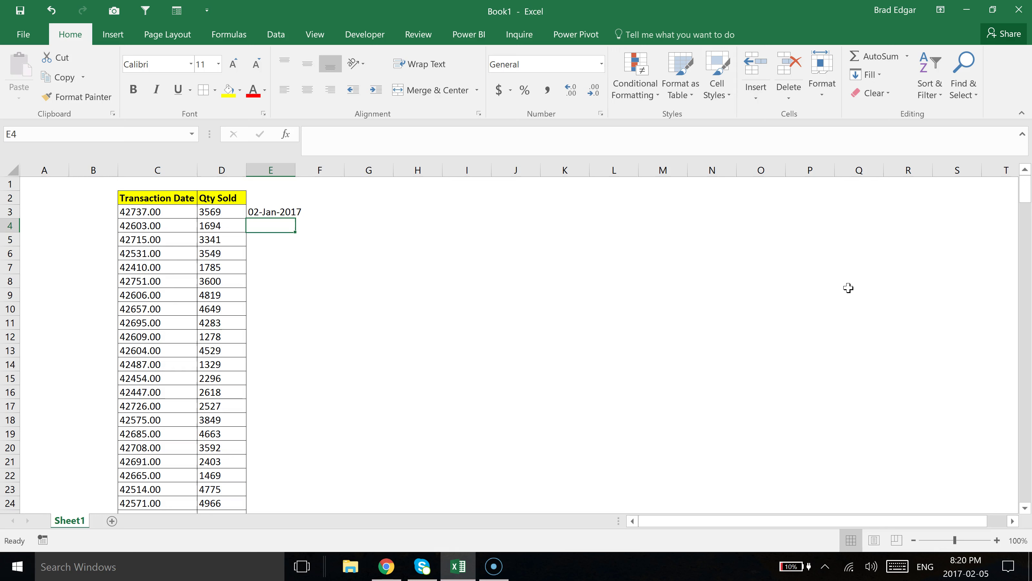